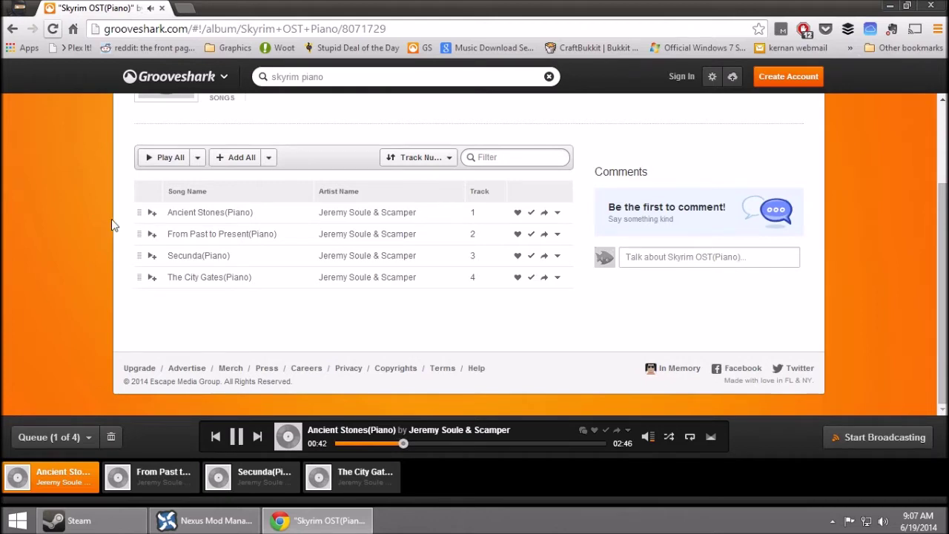
Switch from the Skyrim OST(Piano) album page in the browser to the Skyrim mod list in Nexus Mod Manager.
scroll(111, 218, "up", 3)
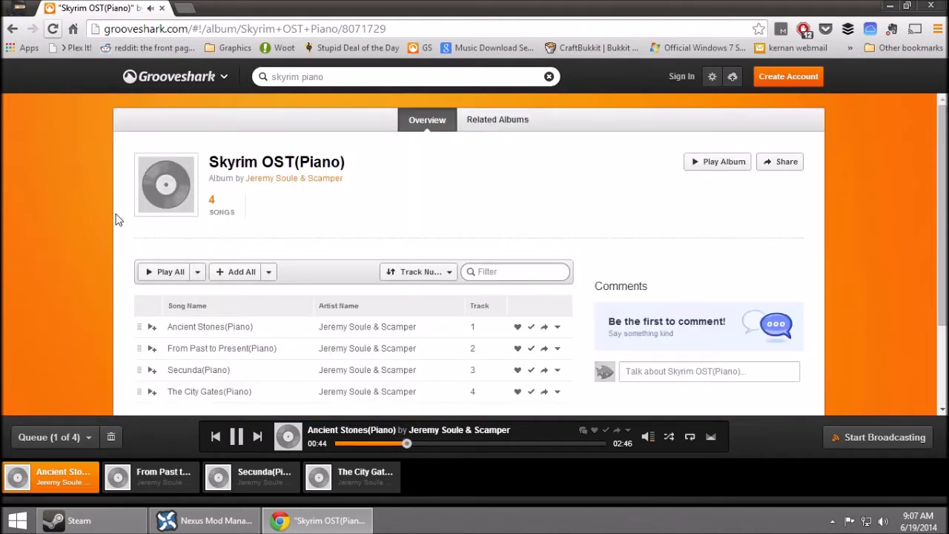
scroll(116, 214, "down", 2)
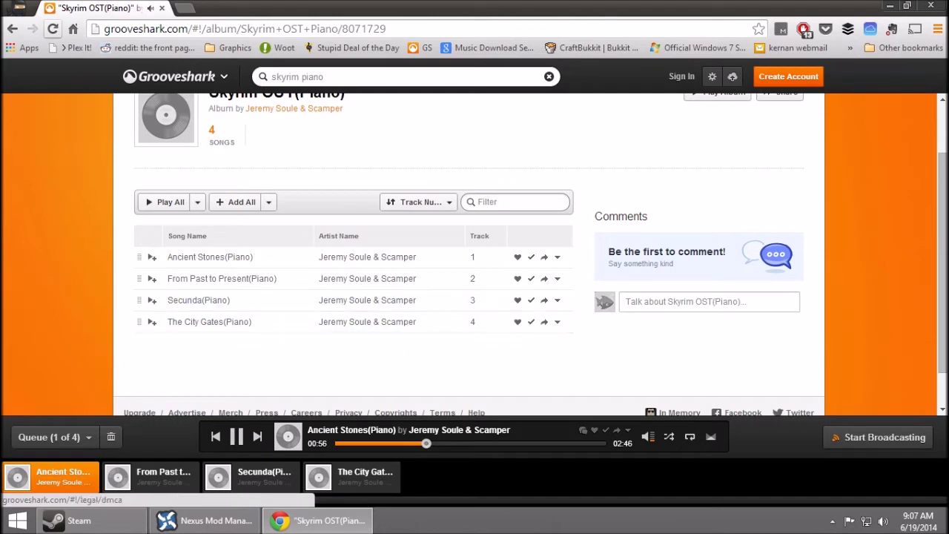
mouse_move(348, 520)
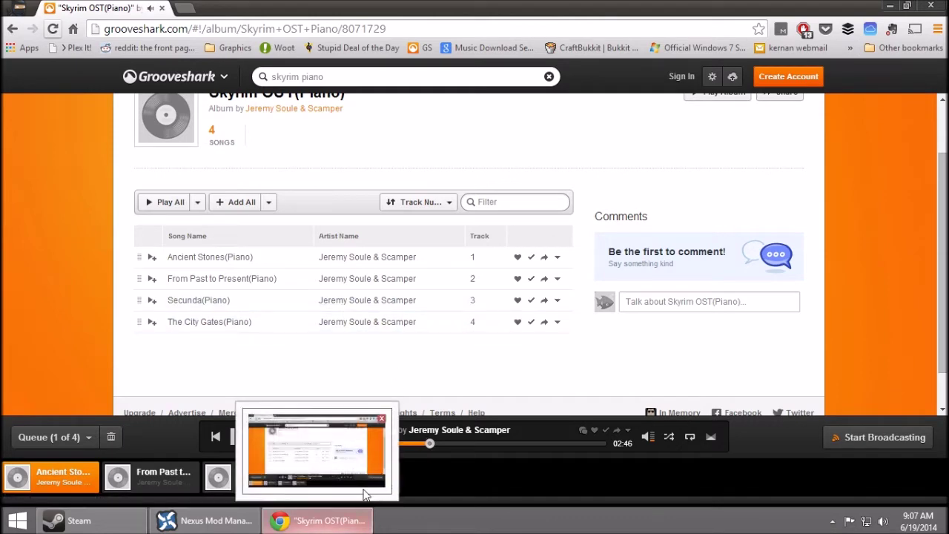
left_click(354, 523)
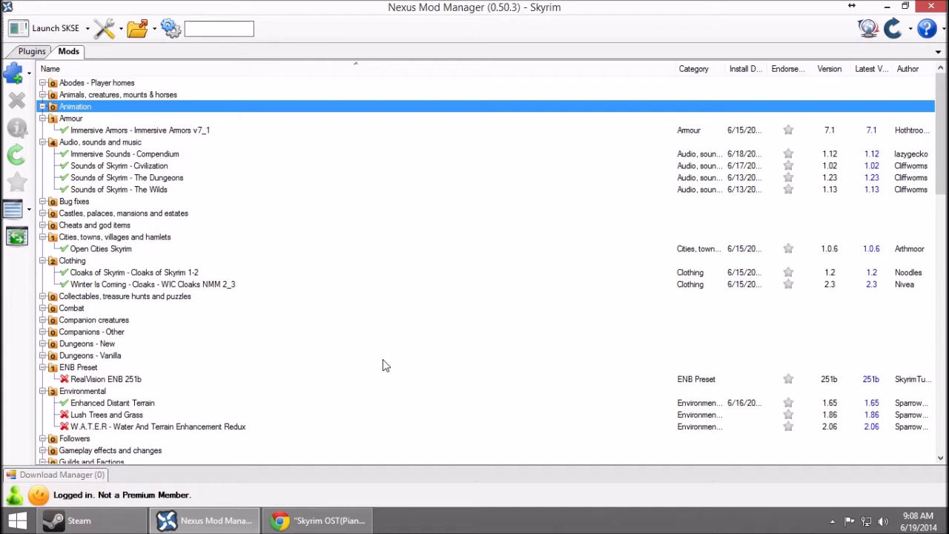
Examine the description and banner of the Immersive Armors mod in an enlarged description pane, and shrink the pane again.
left_click(179, 131)
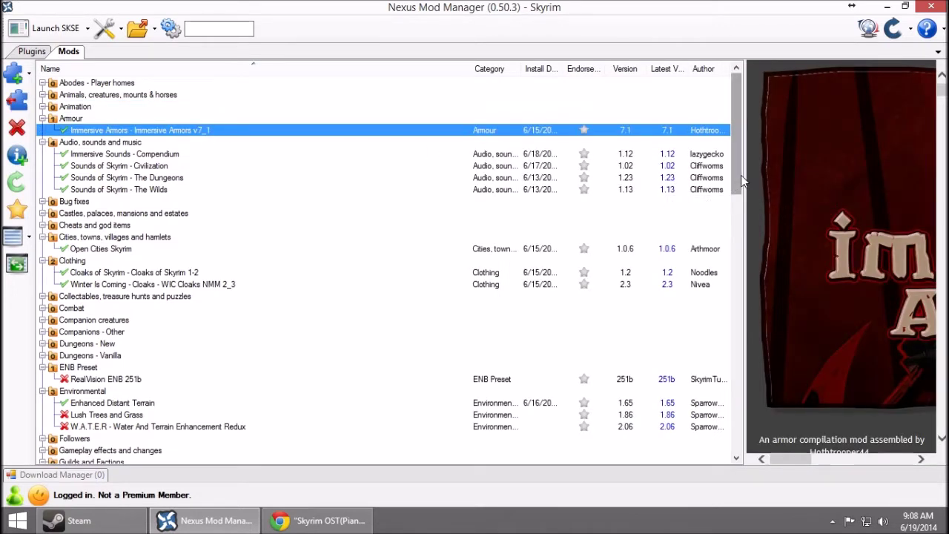
left_click_drag(531, 171, 379, 175)
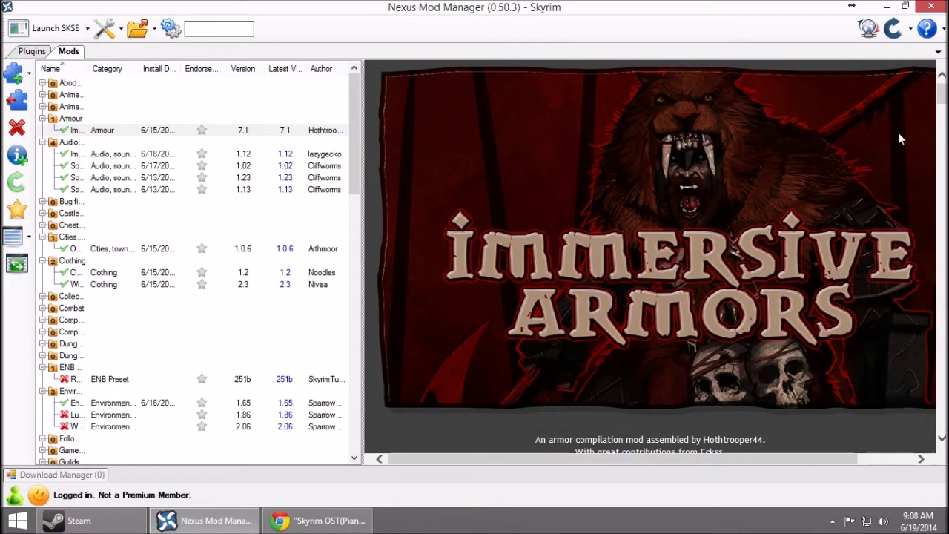
scroll(943, 109, "down", 1)
left_click_drag(943, 108, 940, 74)
left_click_drag(363, 120, 926, 133)
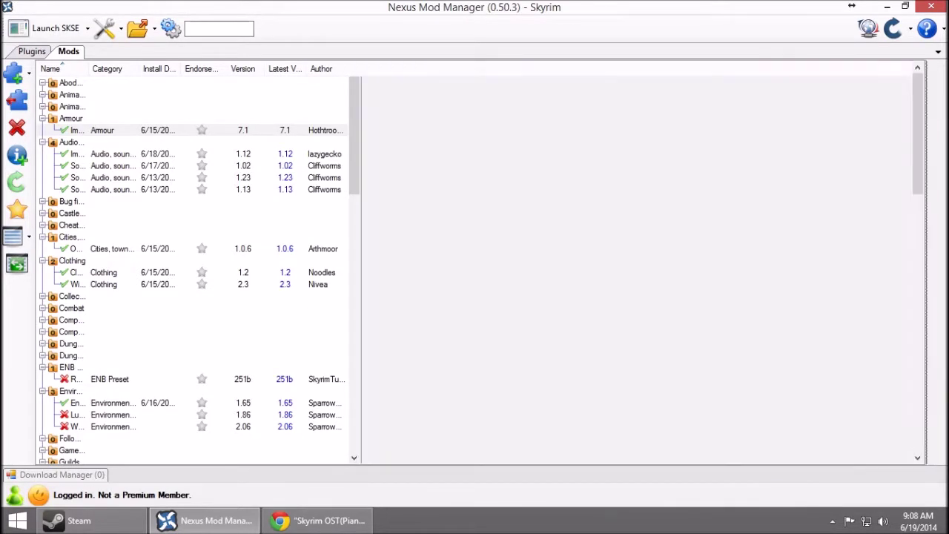
Review the audio mods Immersive Sounds - Compendium and Sounds of Skyrim - Civilization, The Dungeons and The Wilds.
left_click(92, 155)
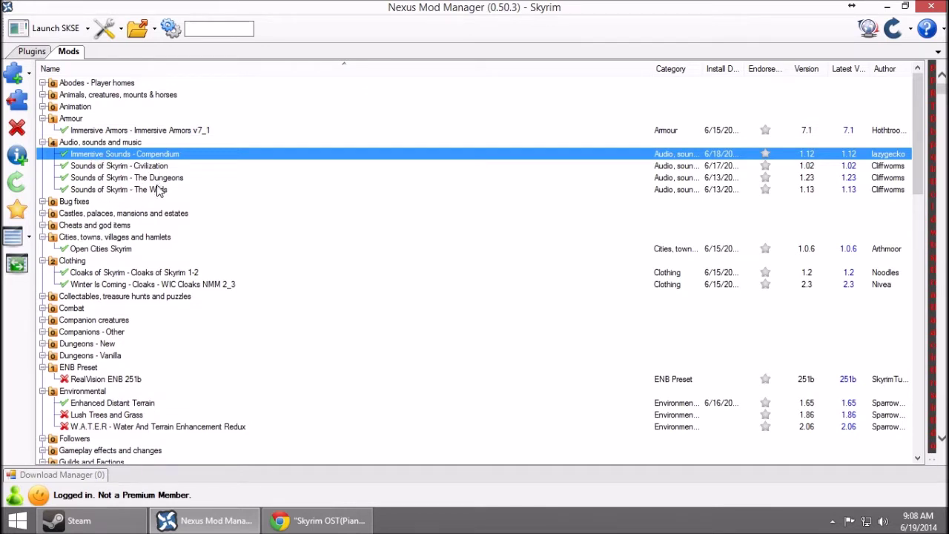
left_click(132, 167)
left_click(133, 178)
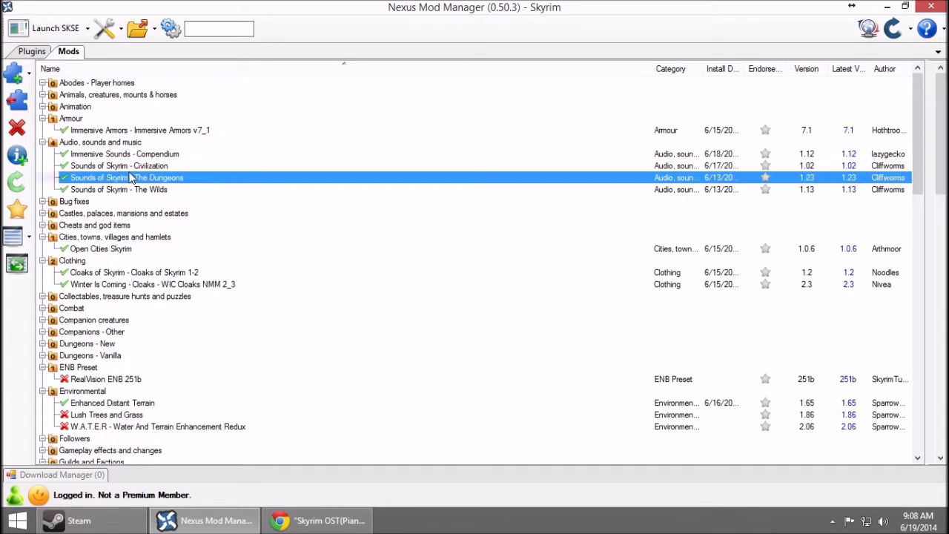
left_click(135, 191)
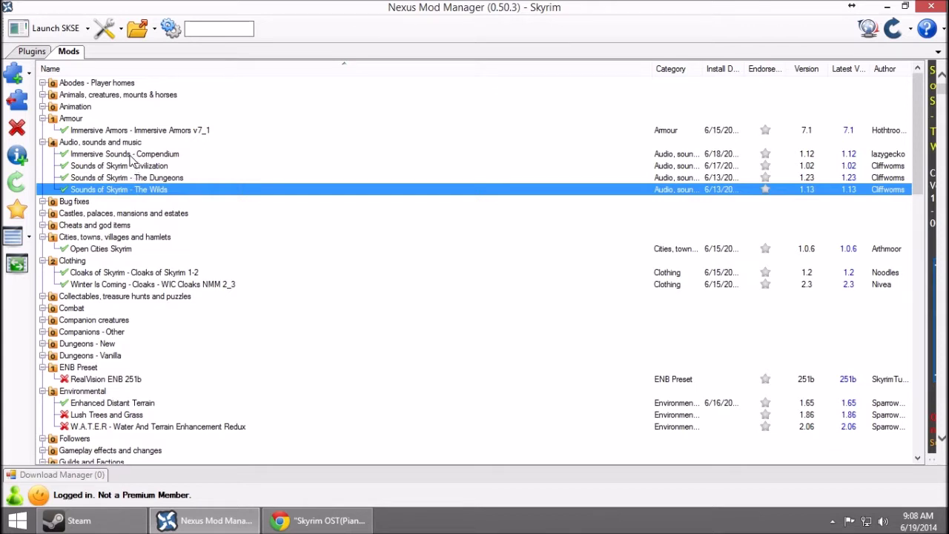
left_click(130, 155)
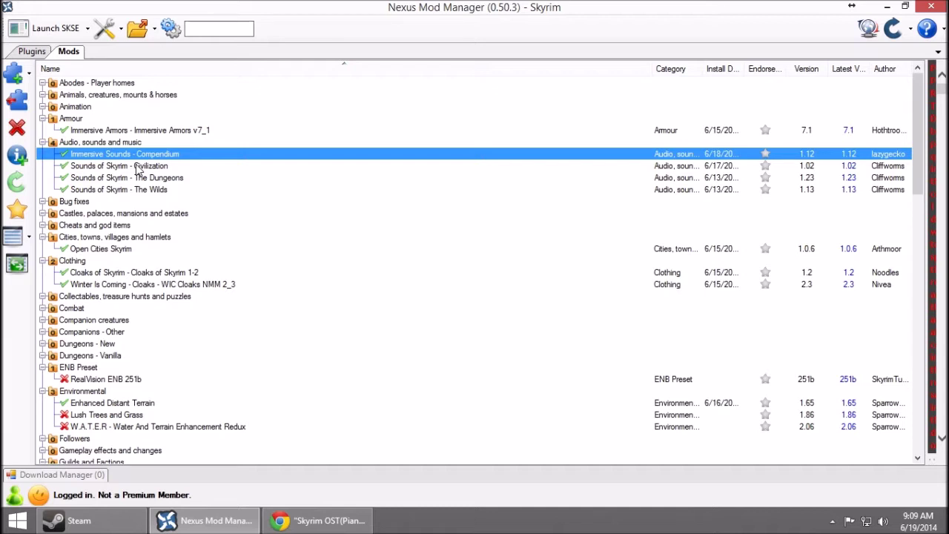
left_click(137, 169)
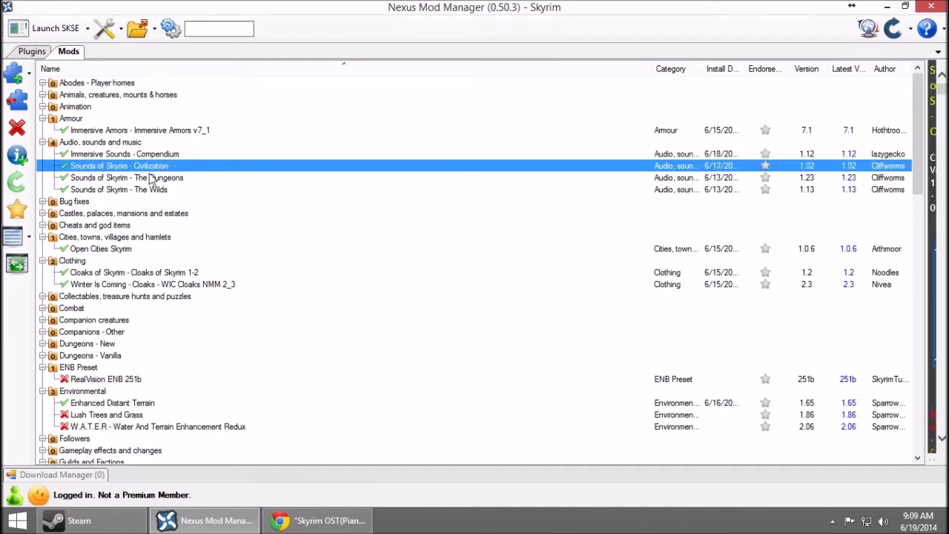
left_click(157, 178)
left_click(164, 192)
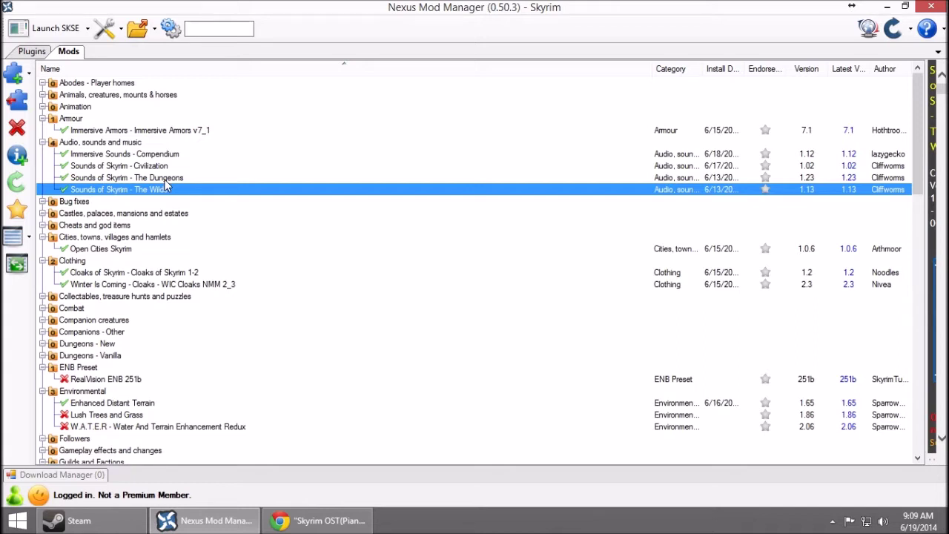
left_click(170, 168)
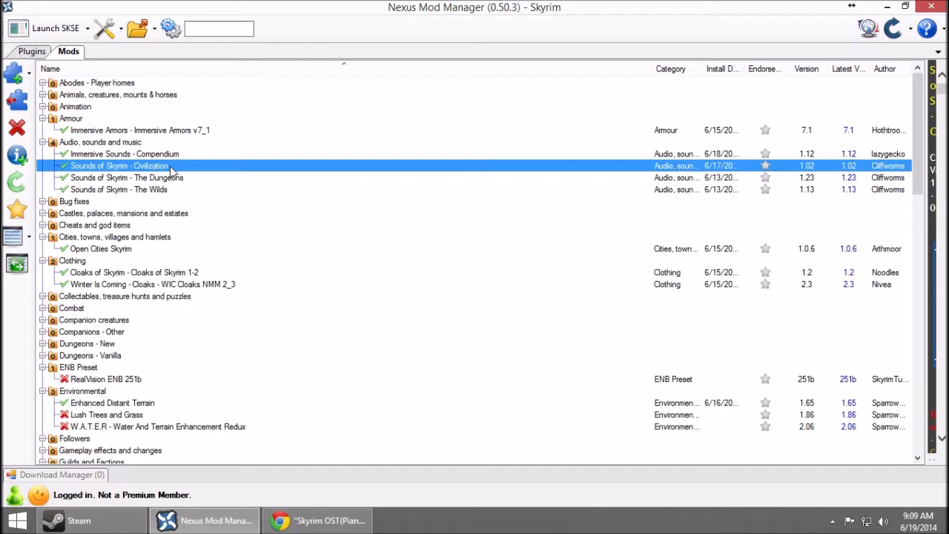
Review the Open Cities Skyrim mod and the two clothing mods, Cloaks of Skyrim and Winter Is Coming - Cloaks.
scroll(148, 204, "down", 2)
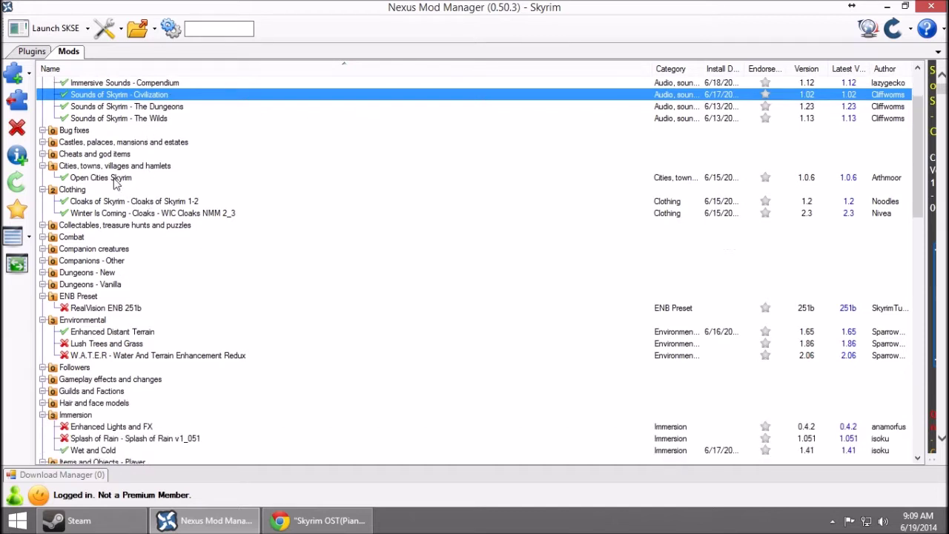
left_click(120, 181)
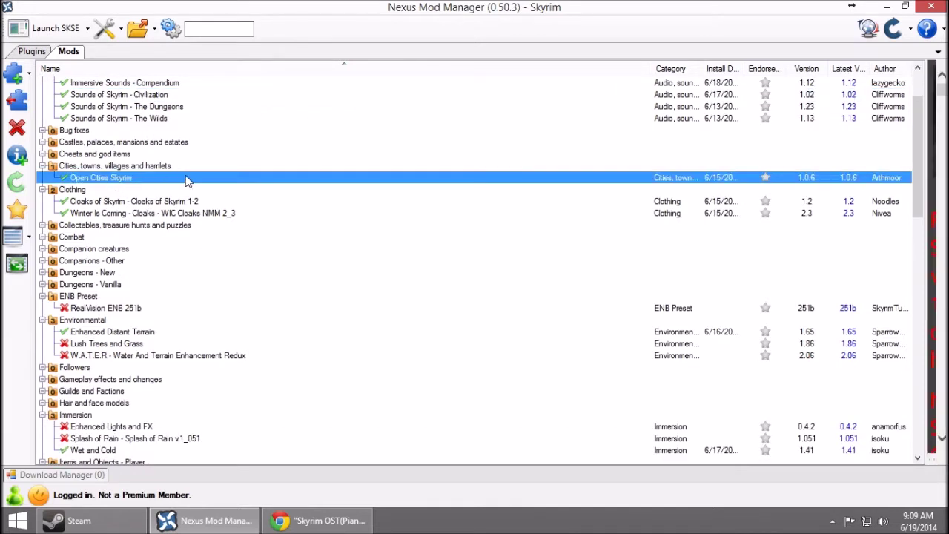
right_click(187, 181)
left_click(170, 179)
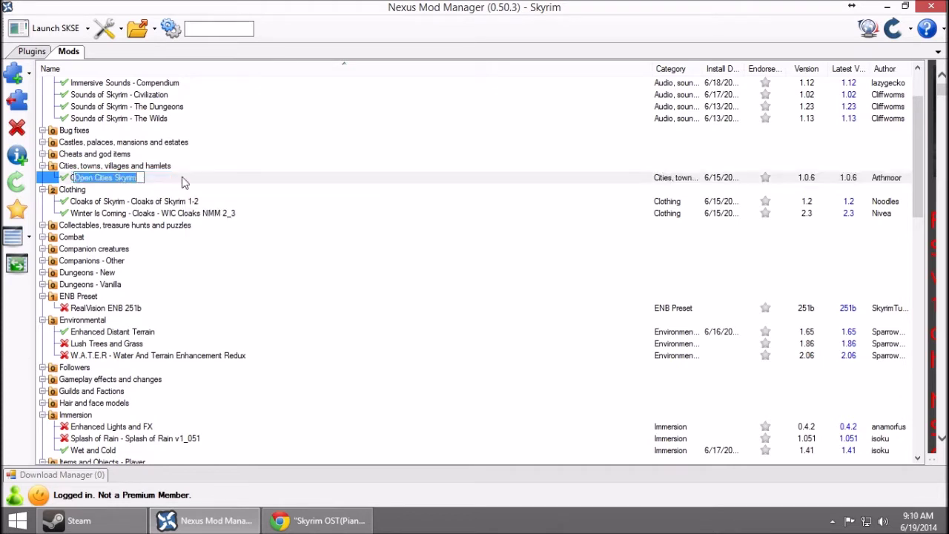
left_click(175, 190)
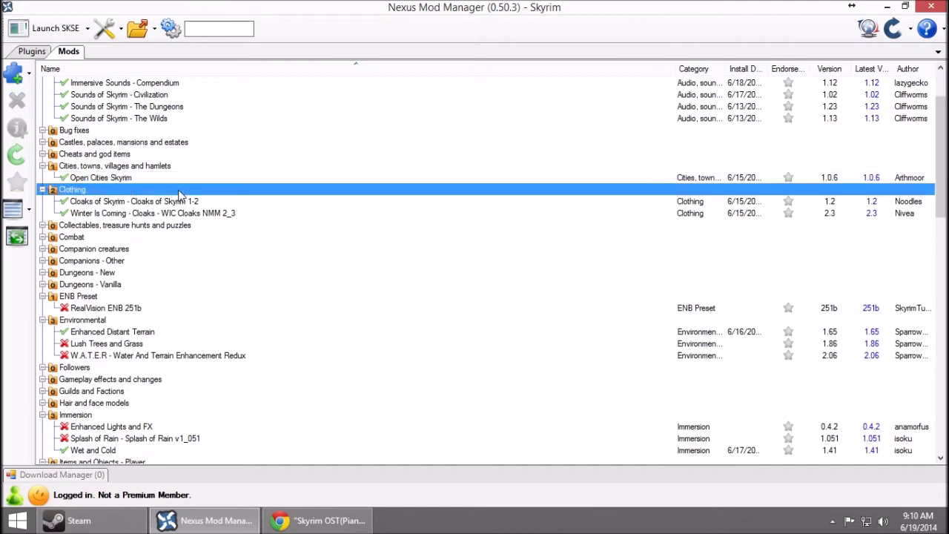
left_click(177, 179)
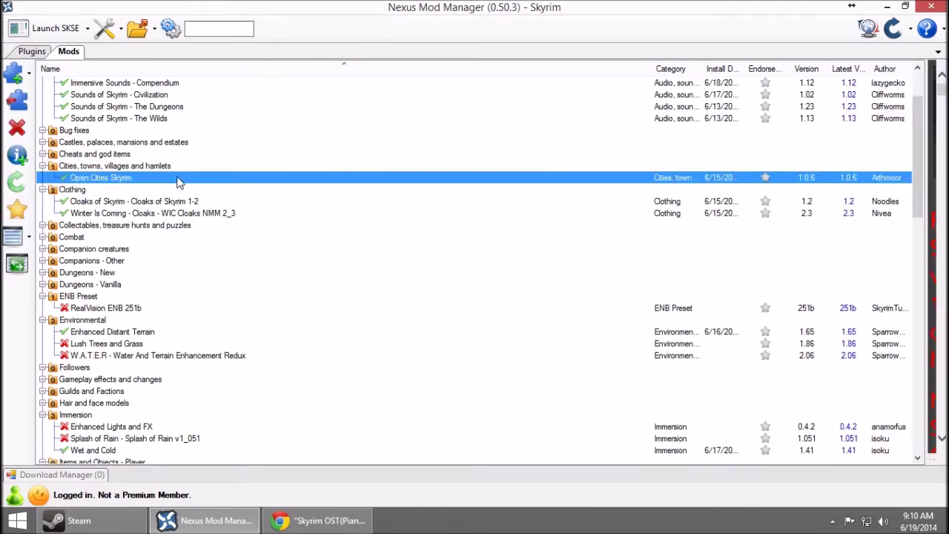
left_click(170, 203)
left_click(168, 214)
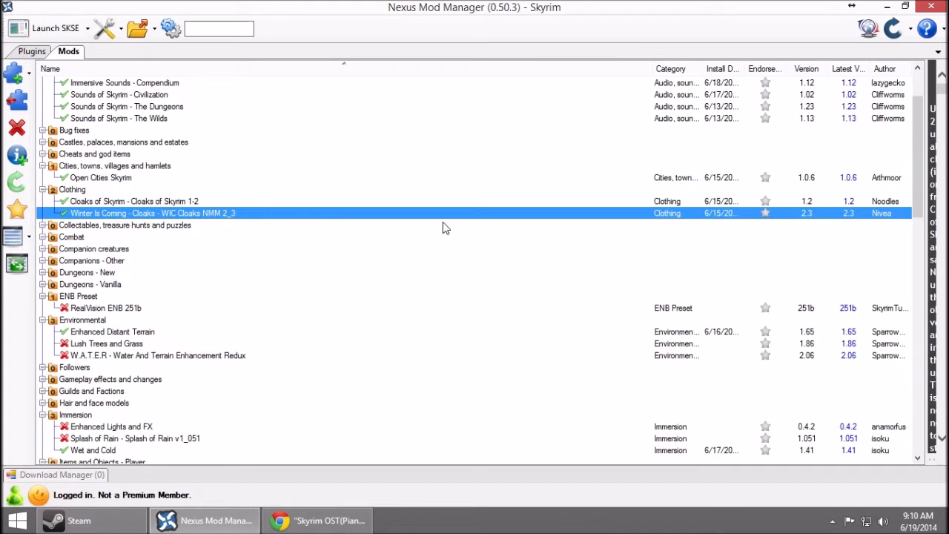
Review the Enhanced Distant Terrain mod in the Environmental category.
scroll(437, 226, "down", 1)
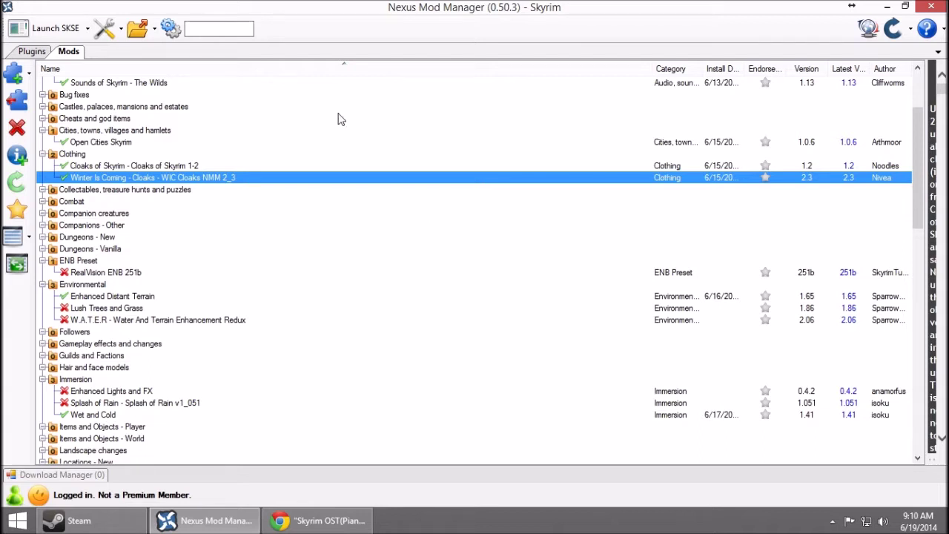
left_click(138, 296)
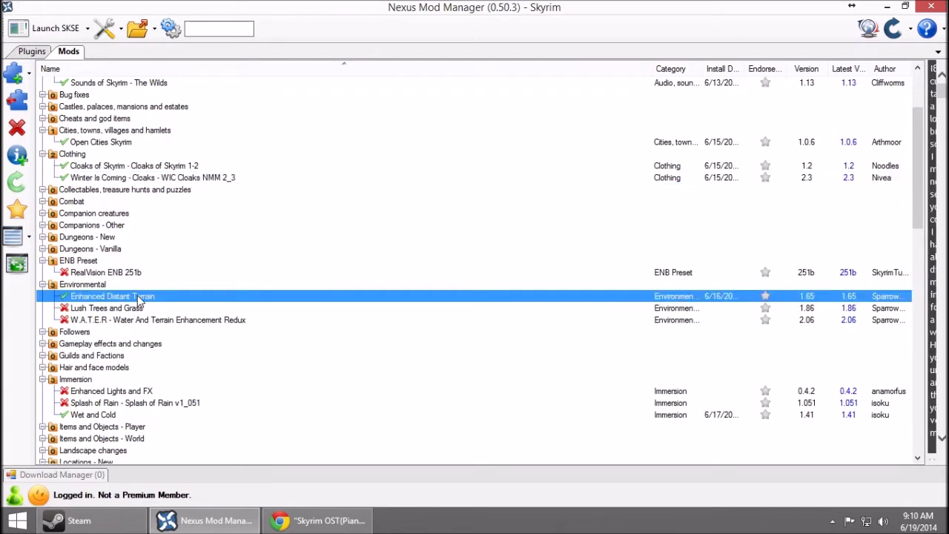
scroll(301, 214, "down", 3)
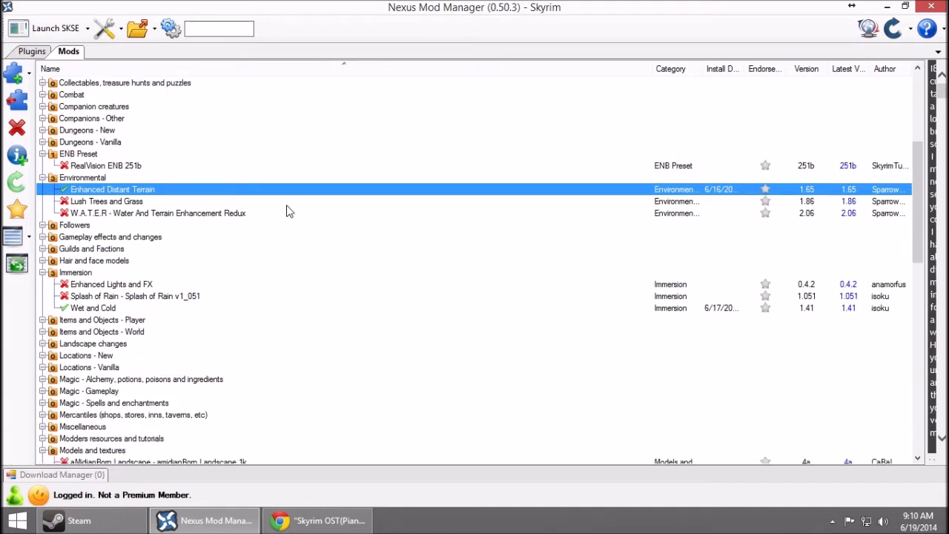
scroll(238, 196, "down", 1)
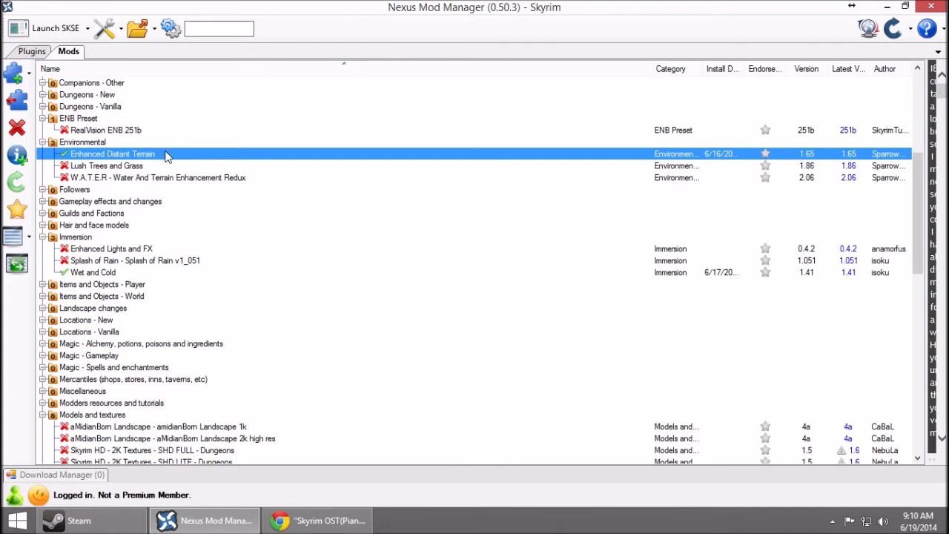
Review the Wet and Cold and Enhanced Lights and FX mods in the Immersion category.
scroll(163, 212, "down", 2)
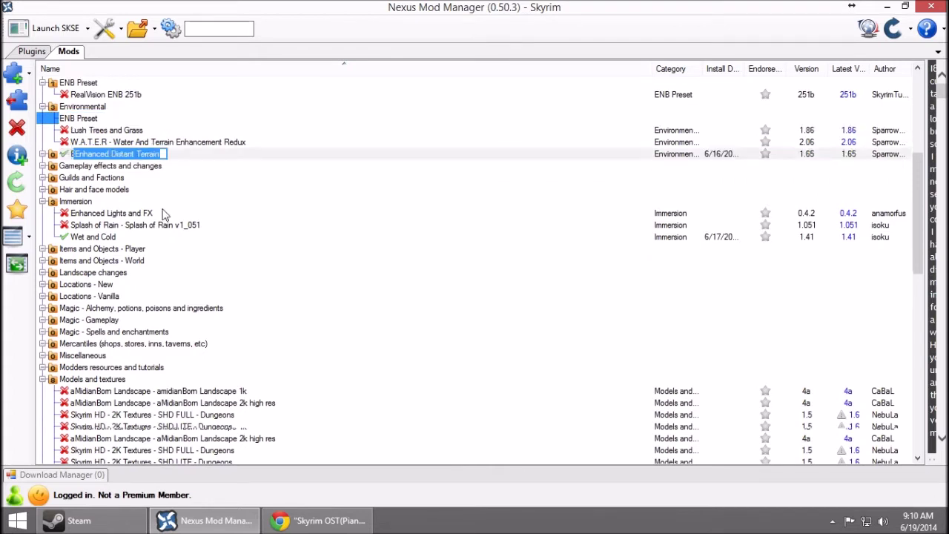
left_click(122, 202)
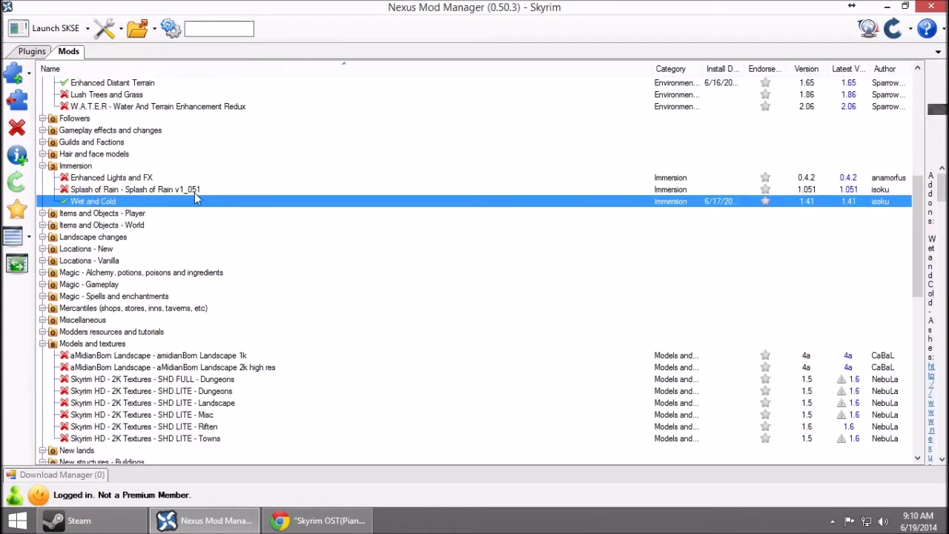
left_click(121, 178)
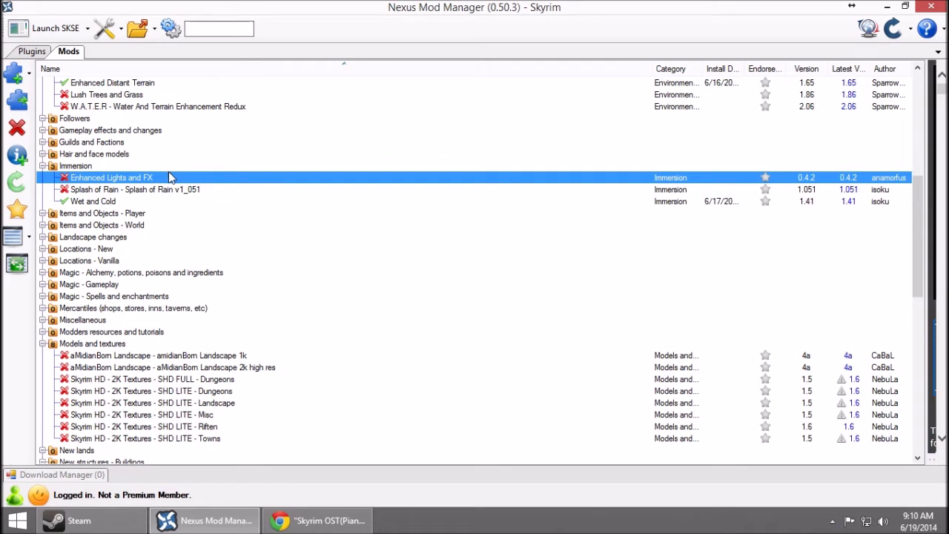
left_click(108, 202)
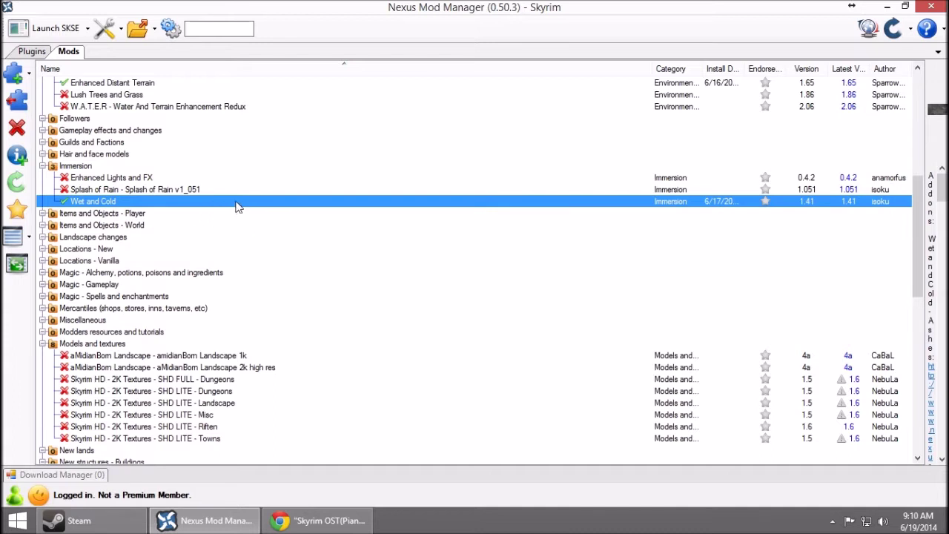
Look through the mods under Models and textures, Overhauls and Patches, comparing them with the Immersion category.
scroll(237, 205, "down", 1)
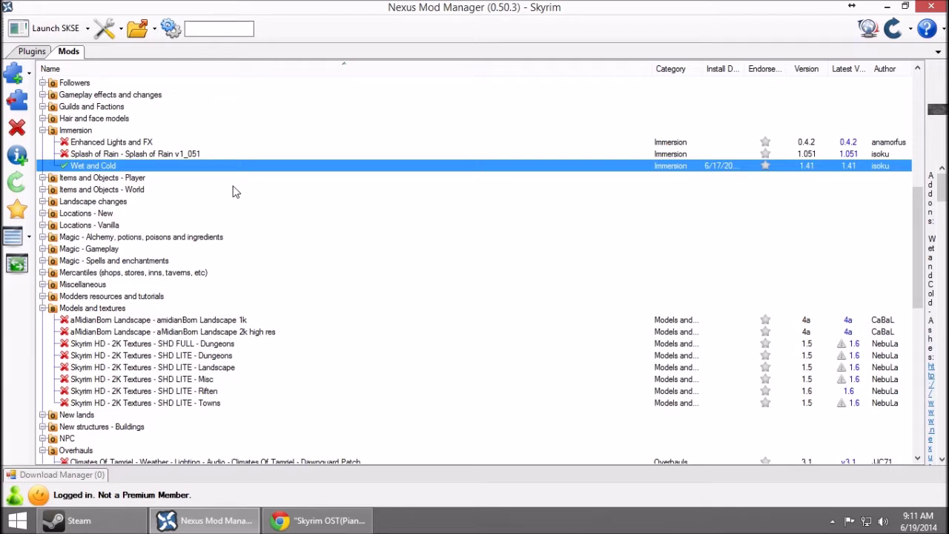
scroll(267, 186, "down", 5)
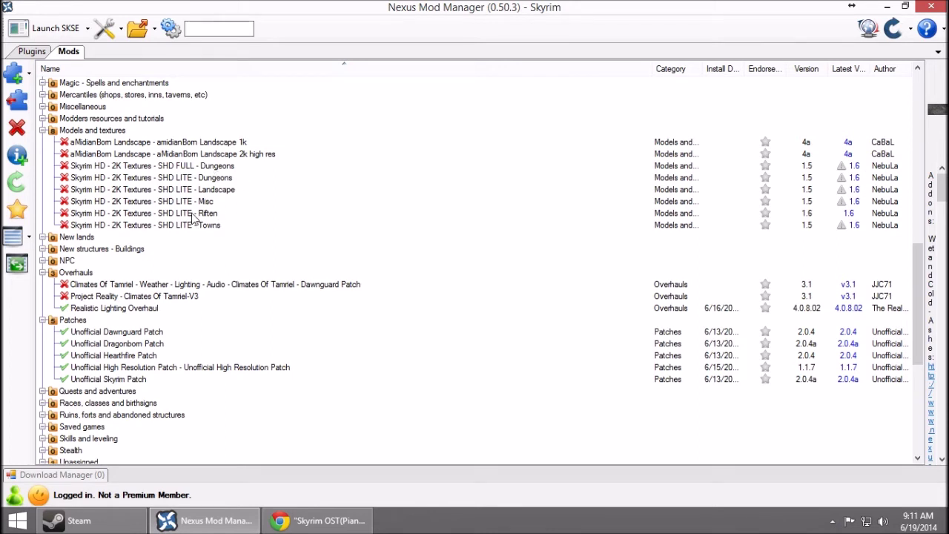
scroll(191, 216, "down", 1)
scroll(191, 216, "down", 1)
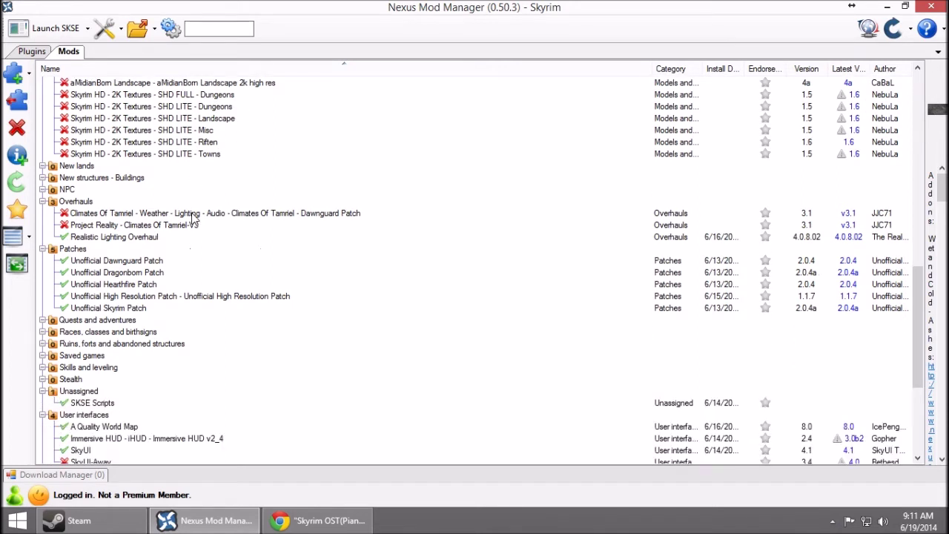
scroll(189, 229, "up", 7)
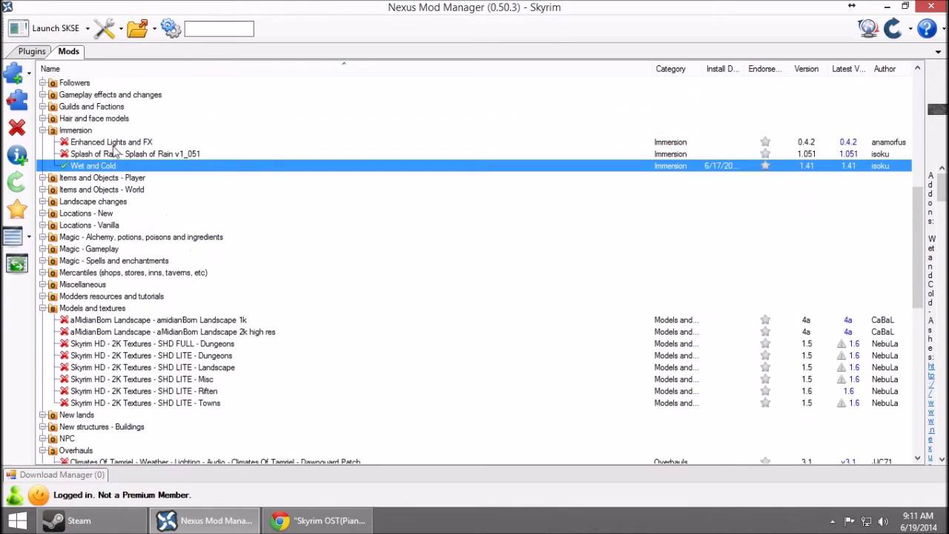
scroll(191, 206, "down", 2)
scroll(191, 206, "down", 5)
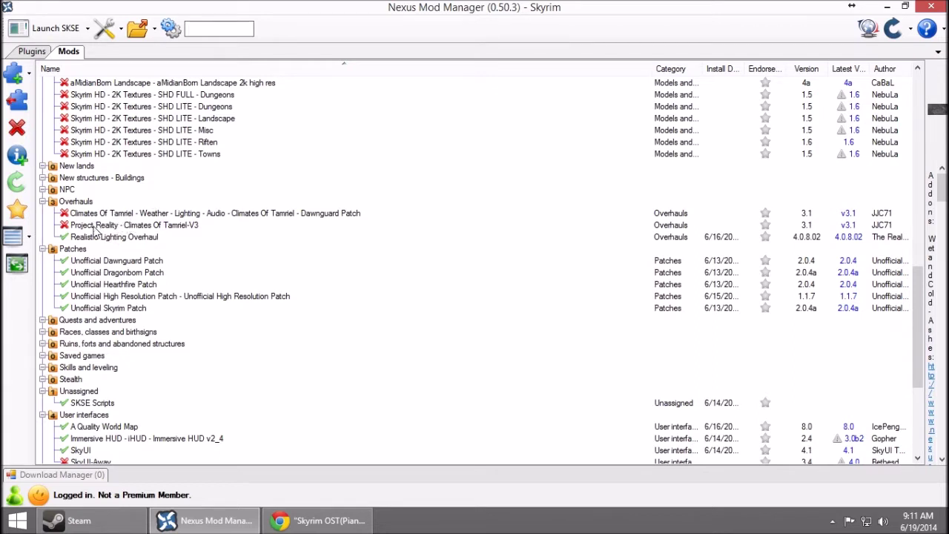
scroll(186, 249, "down", 1)
scroll(185, 246, "down", 3)
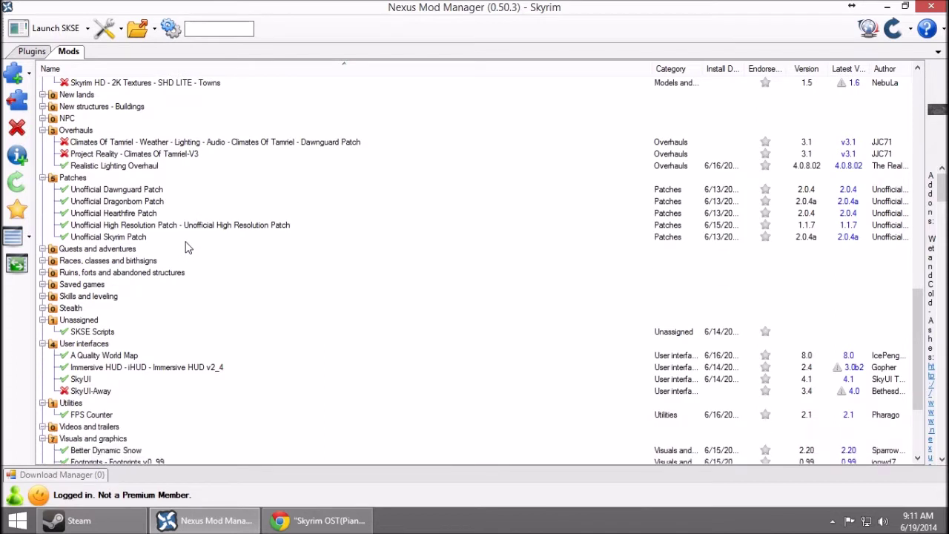
scroll(181, 245, "down", 1)
scroll(178, 235, "up", 1)
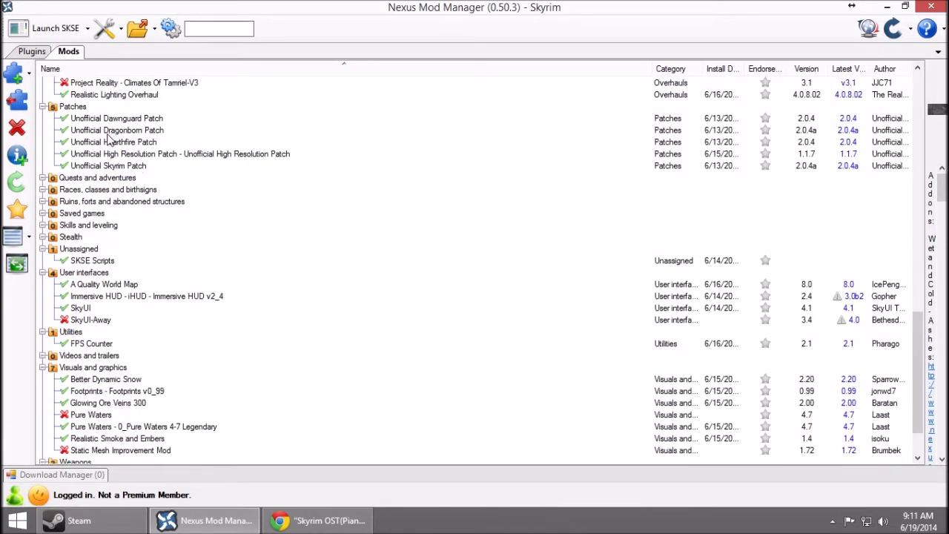
Deactivate A Quality World Map and reinstall it with the Quality Map option for all roads and without the Clear Map Add-on.
scroll(96, 148, "down", 2)
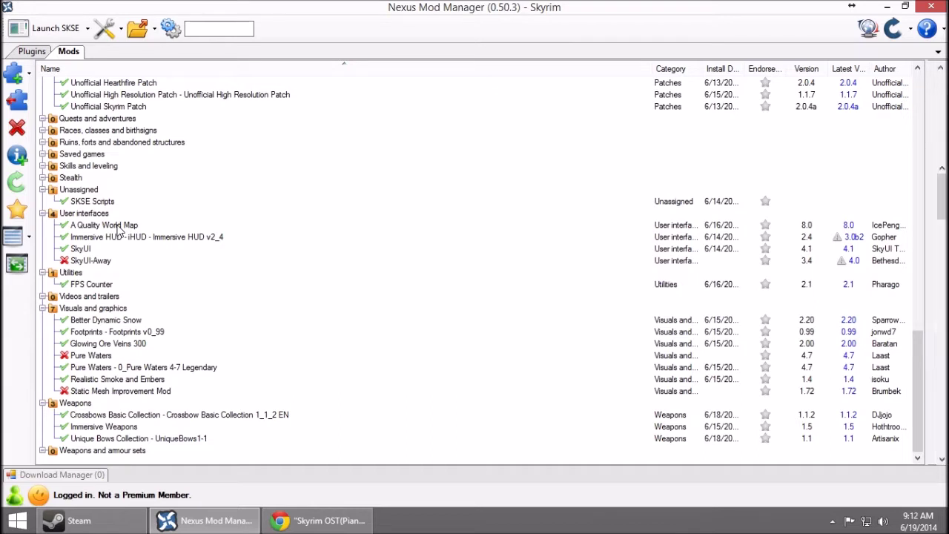
double_click(117, 227)
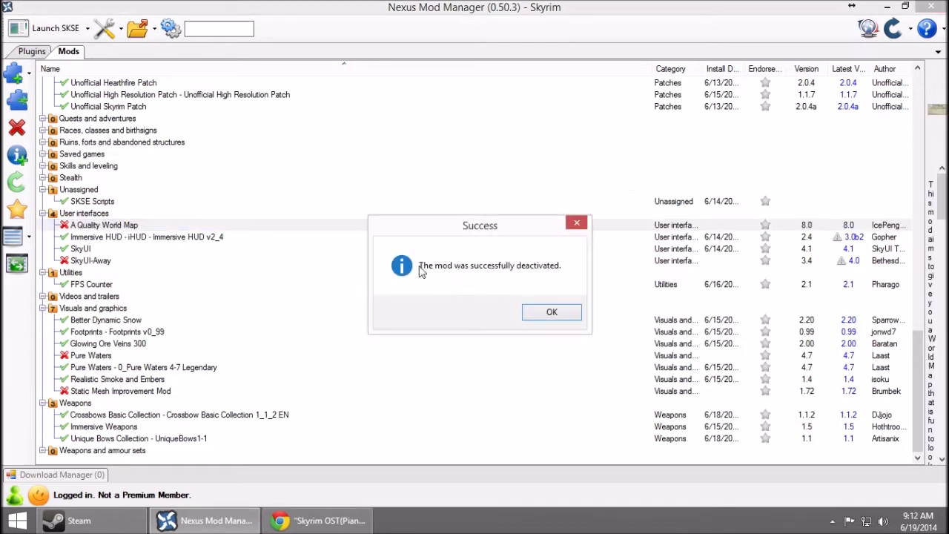
left_click(552, 312)
double_click(136, 227)
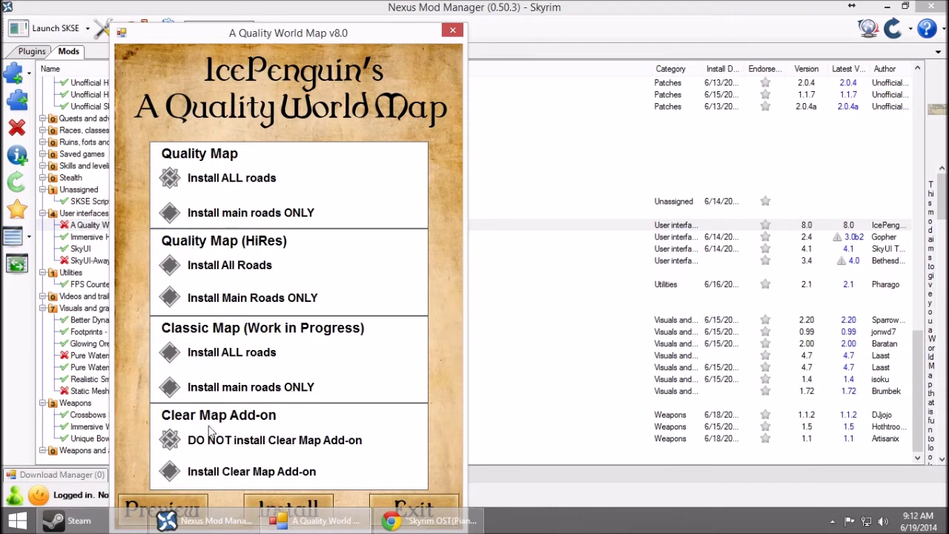
left_click(295, 505)
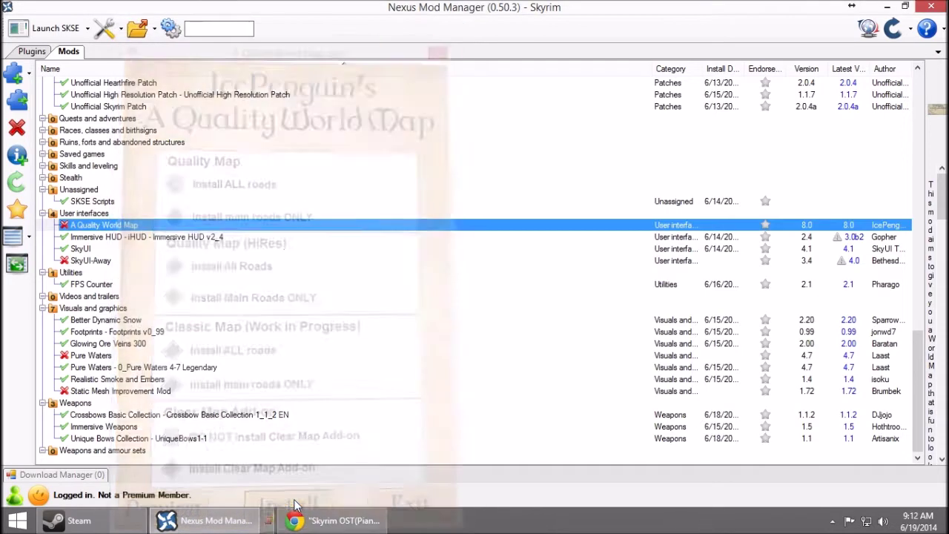
left_click(535, 317)
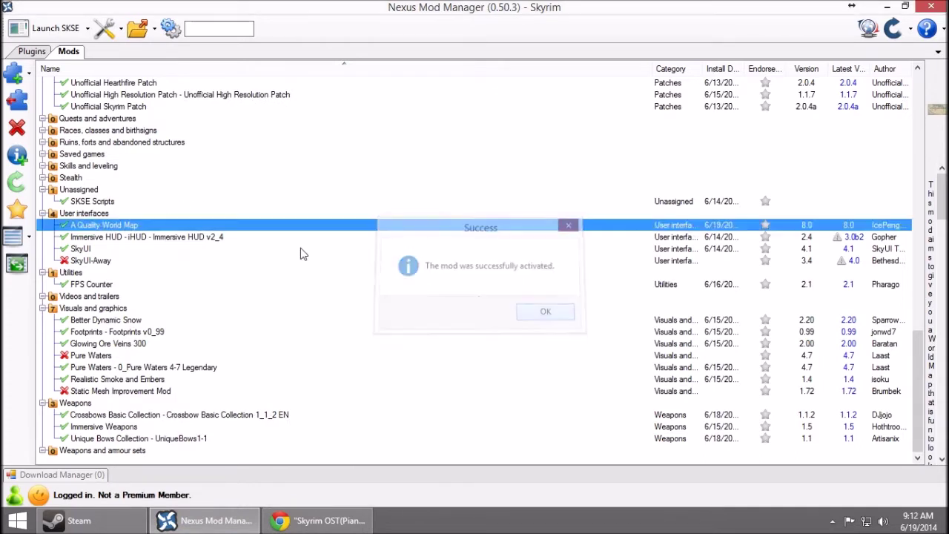
Review the Immersive HUD and SkyUI mods in the User interfaces category.
left_click(214, 238)
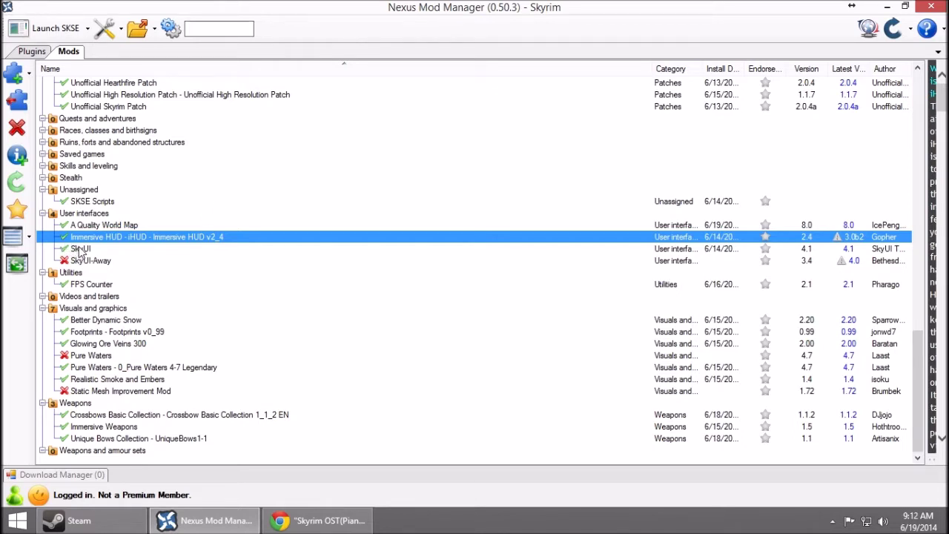
left_click(80, 249)
left_click(86, 236)
Deactivate the FPS Counter mod in the Utilities category.
left_click(89, 287)
double_click(89, 288)
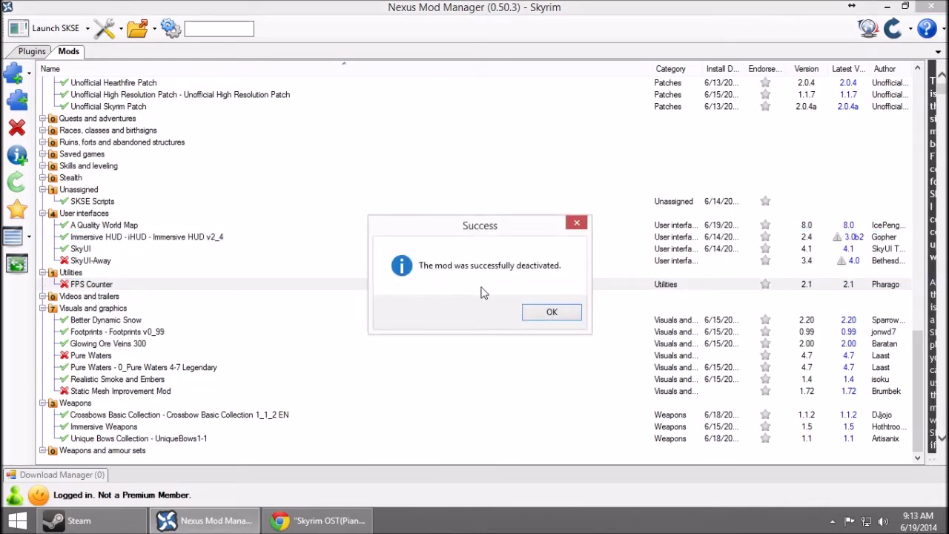
left_click(549, 311)
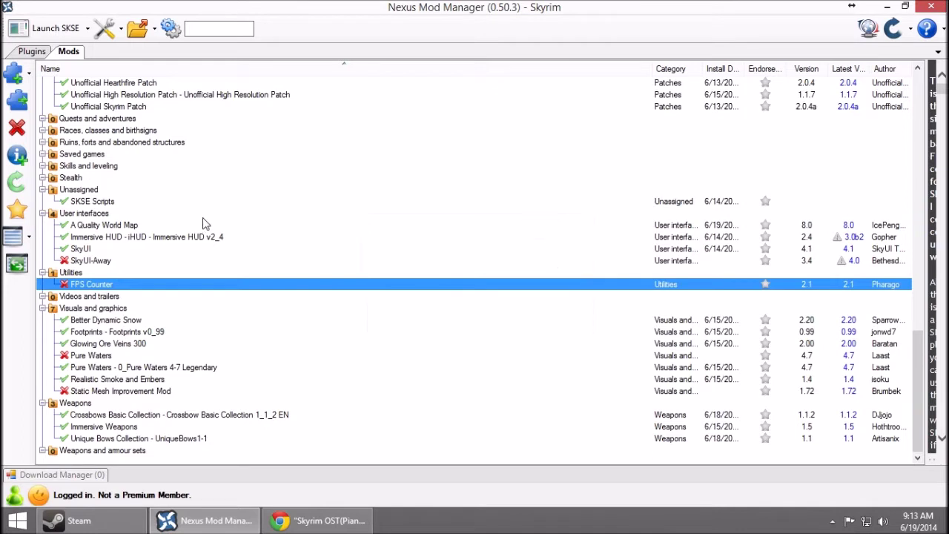
Review the Visuals and graphics mods from Better Dynamic Snow through Footprints, Glowing Ore Veins 300 and Pure Waters to Realistic Smoke and Embers.
left_click(107, 320)
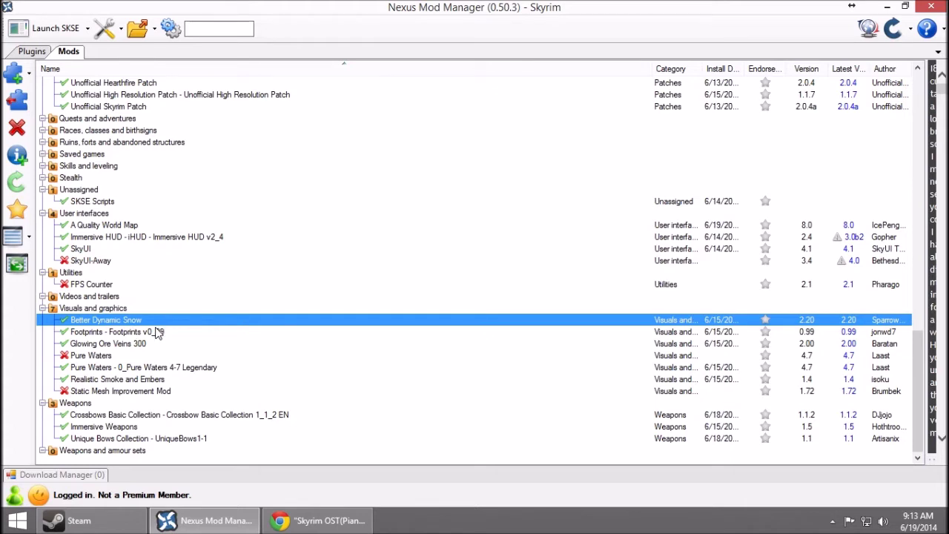
left_click(157, 332)
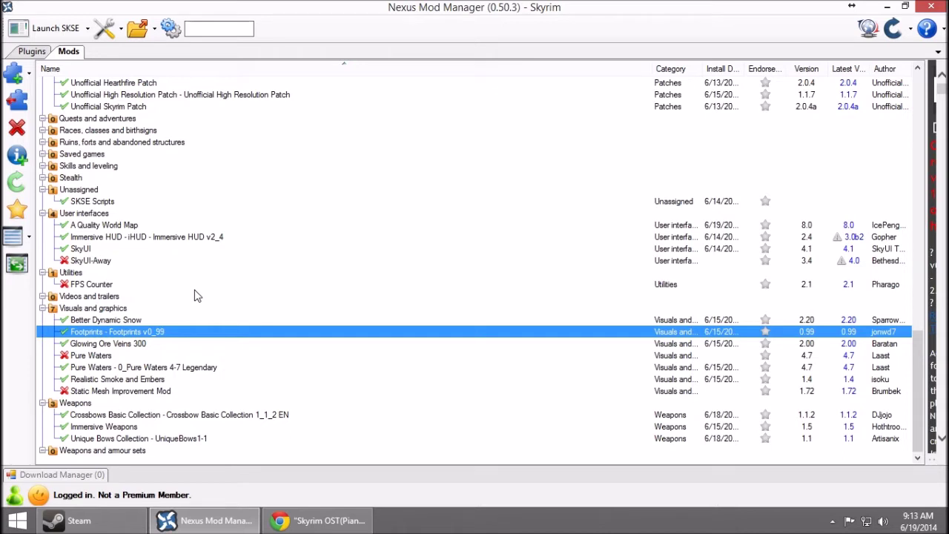
left_click(126, 350)
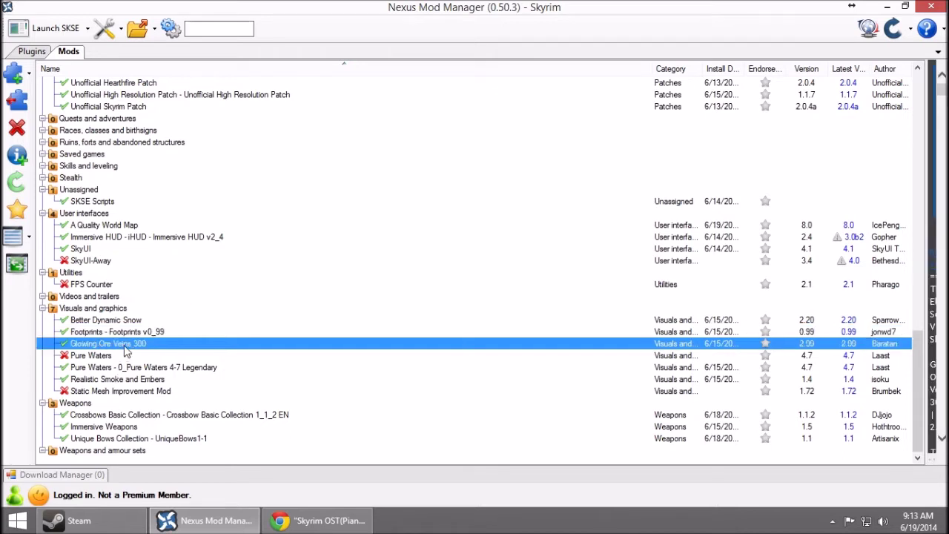
right_click(125, 350)
left_click(116, 350)
left_click(216, 348)
left_click(206, 363)
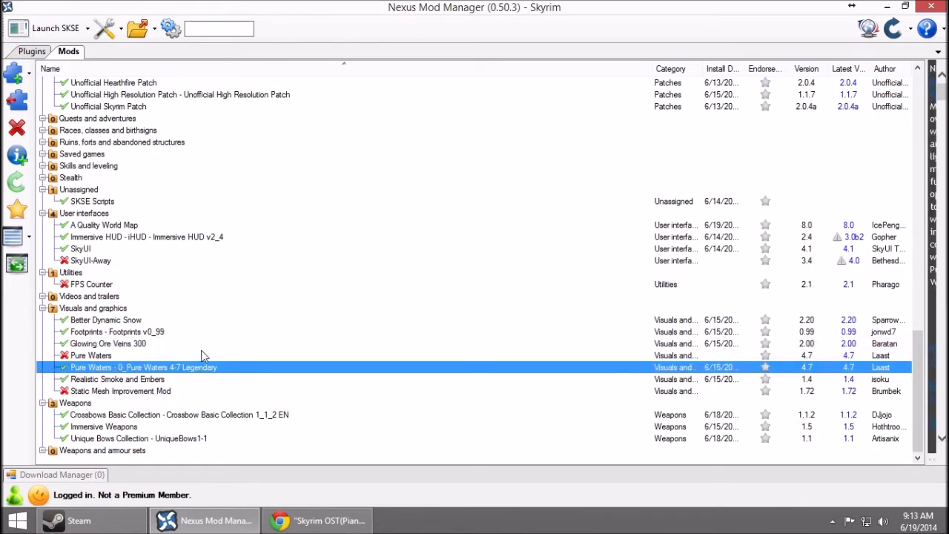
left_click(206, 356)
left_click(200, 346)
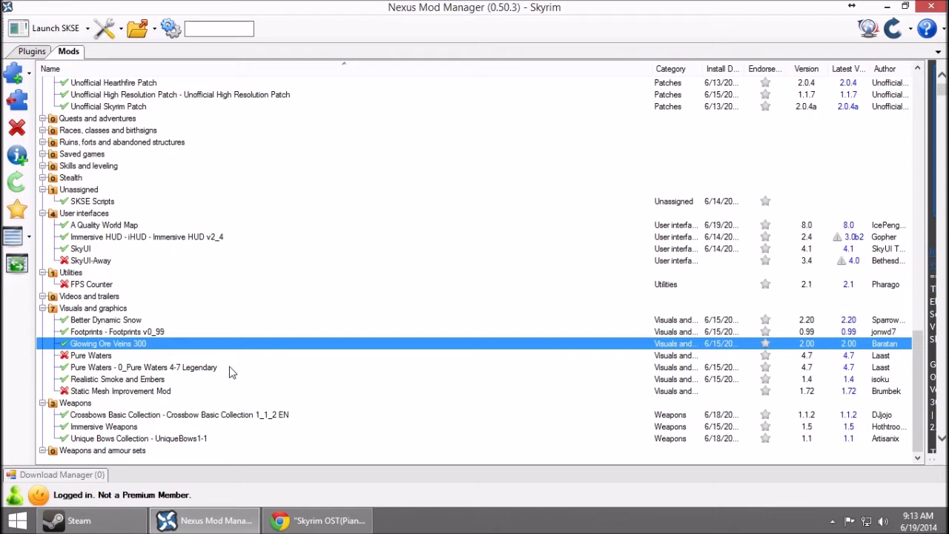
left_click(229, 369)
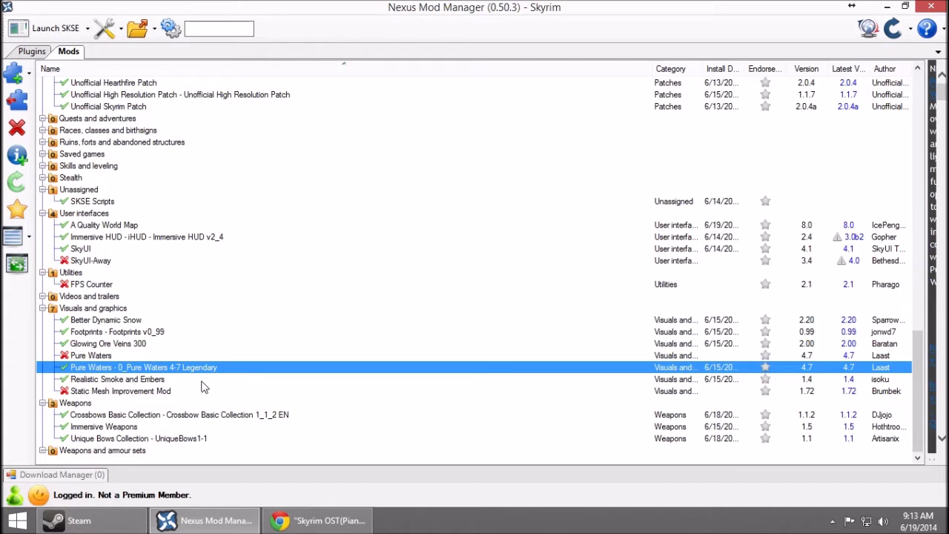
left_click(219, 383)
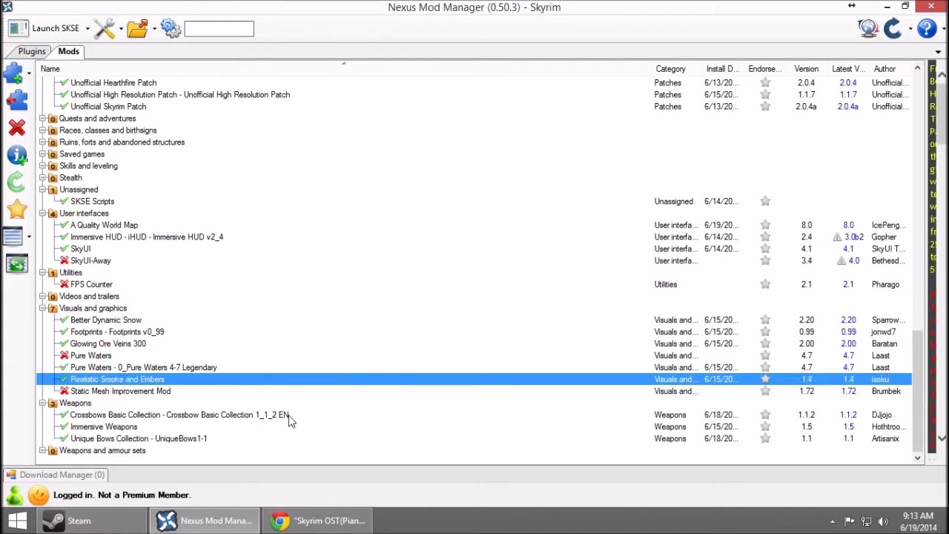
Review Crossbows Basic Collection, Immersive Weapons and Unique Bows Collection in the Weapons category, and return to the start of the mod list.
left_click(332, 417)
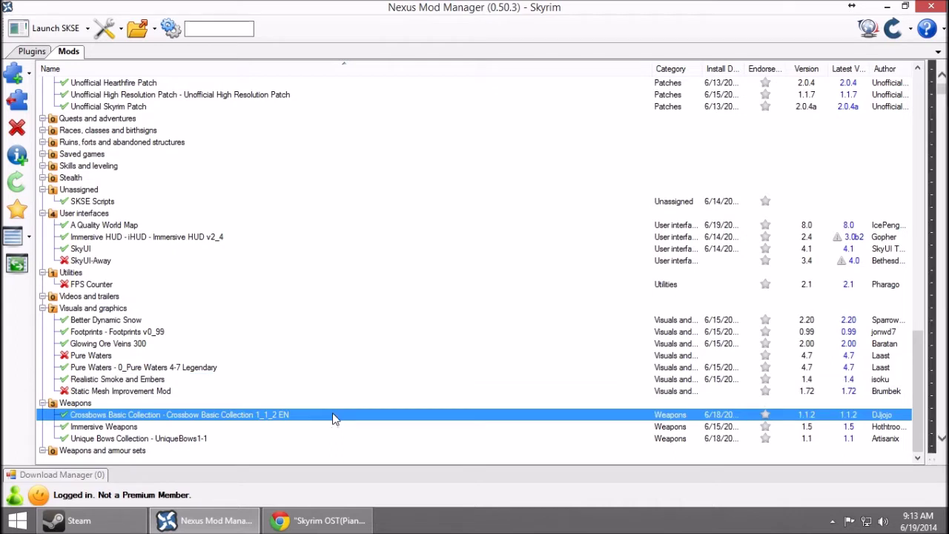
left_click(277, 427)
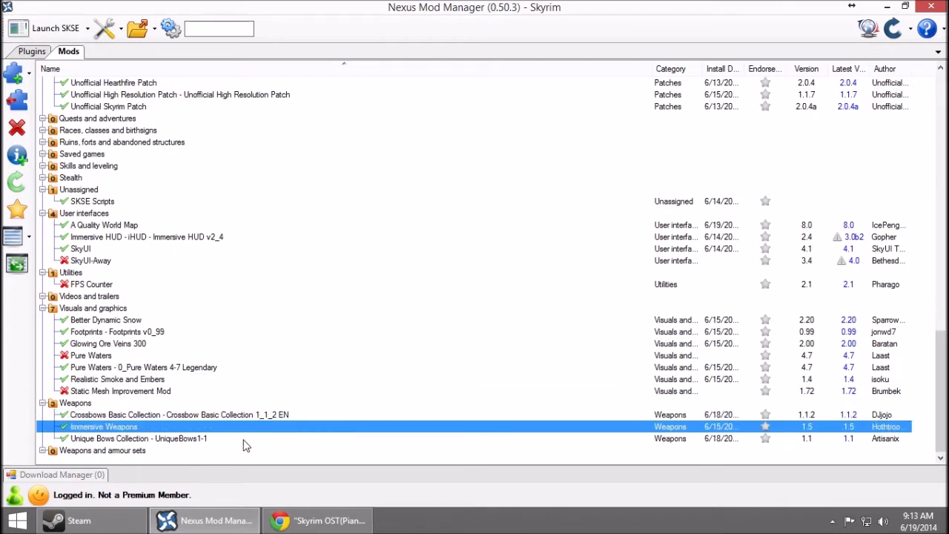
left_click(231, 438)
left_click(255, 442)
scroll(313, 441, "up", 20)
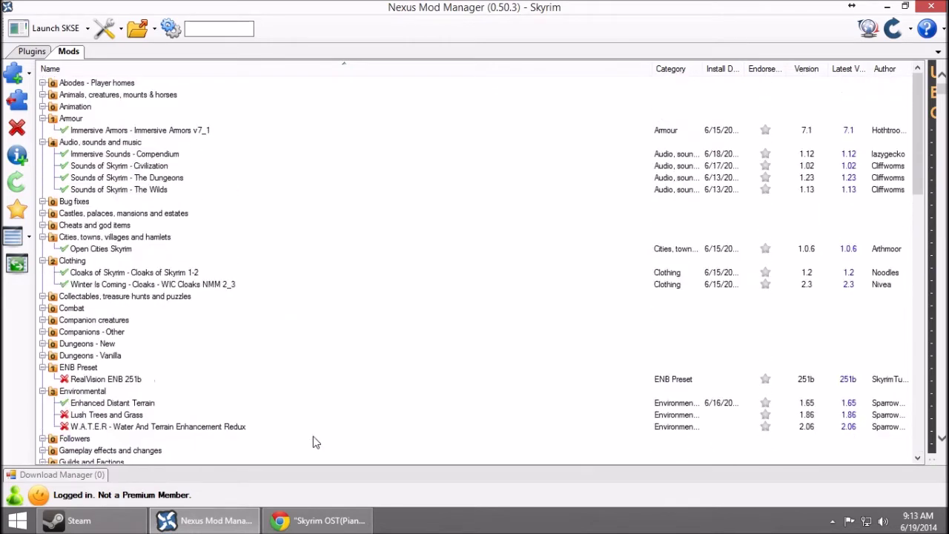